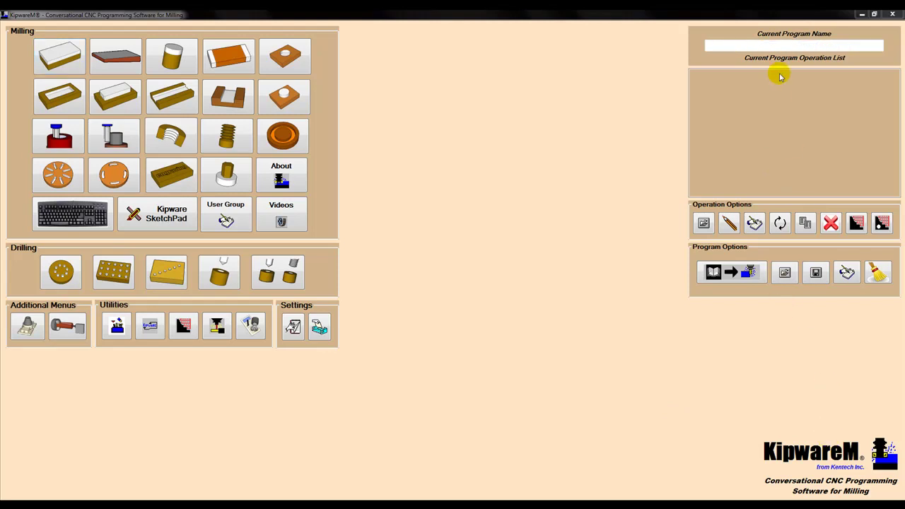
- Name the program 'Sample Program' and create a Square-Rectangular Facing operation as operation 1
left_click(783, 47)
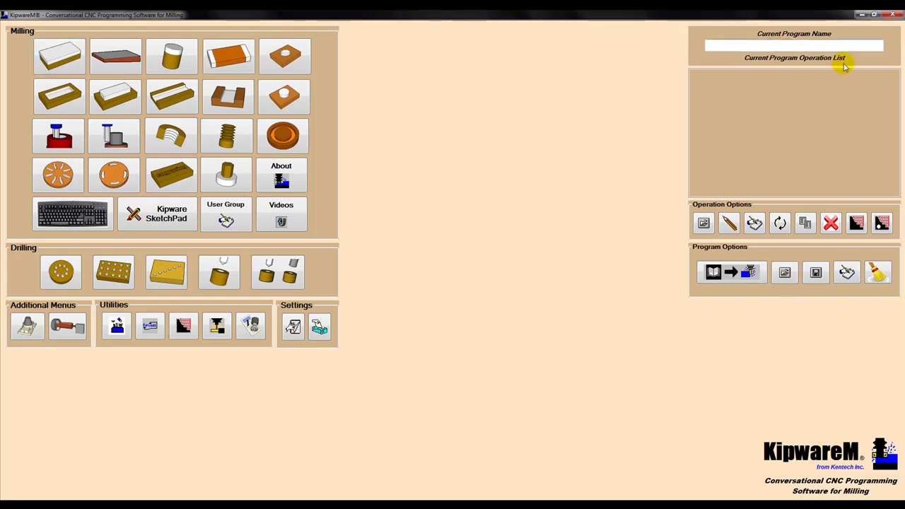
type("Sample ")
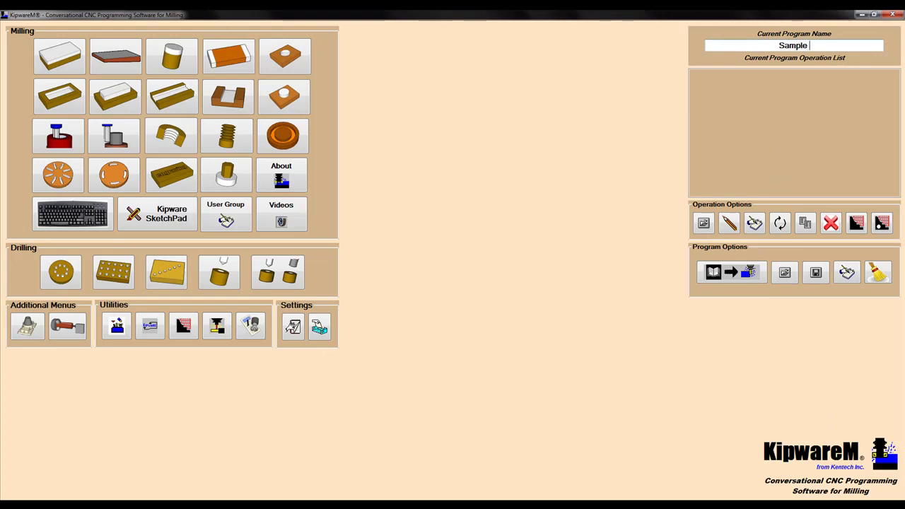
type("Program")
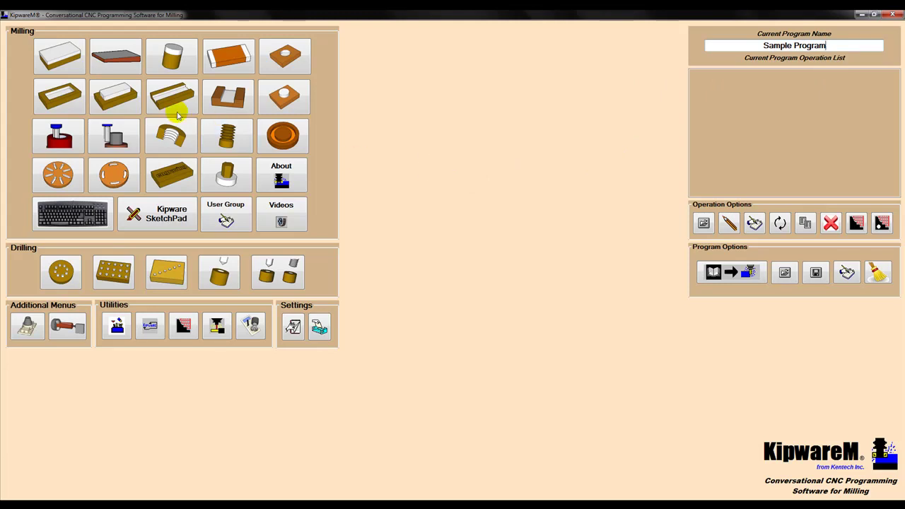
left_click(62, 62)
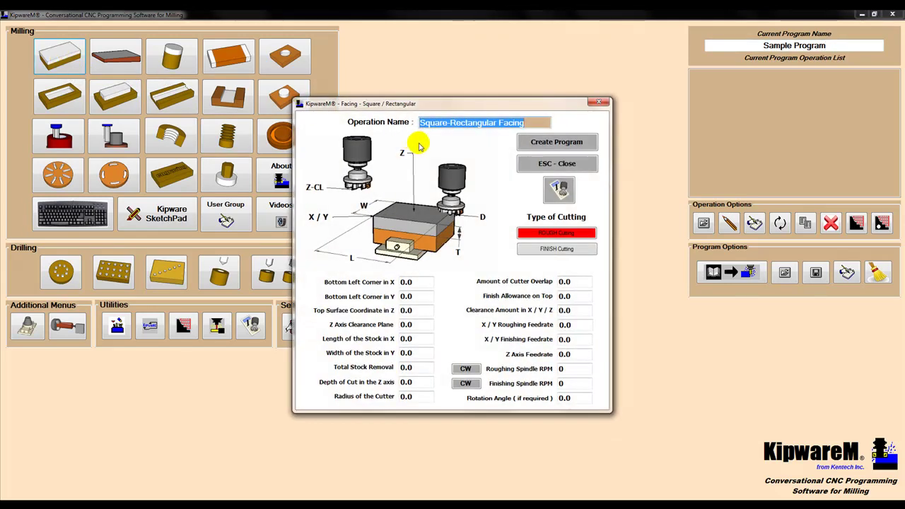
key("Return")
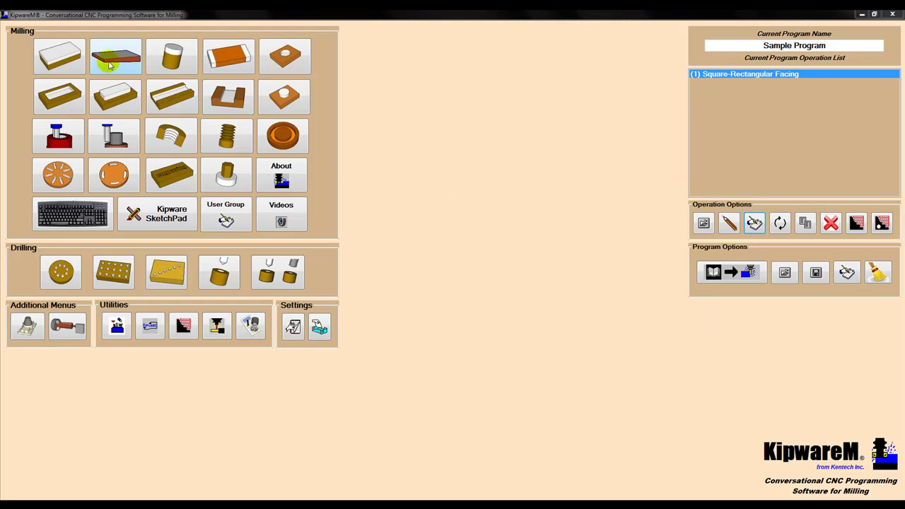
- Create a rectangular pocket operation and duplicate it as 'Pocket - Right Side'
left_click(79, 95)
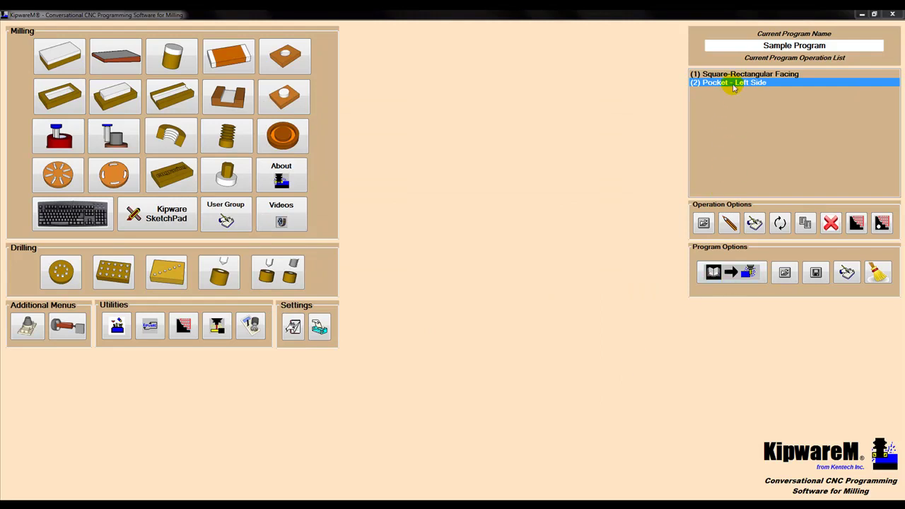
left_click(808, 223)
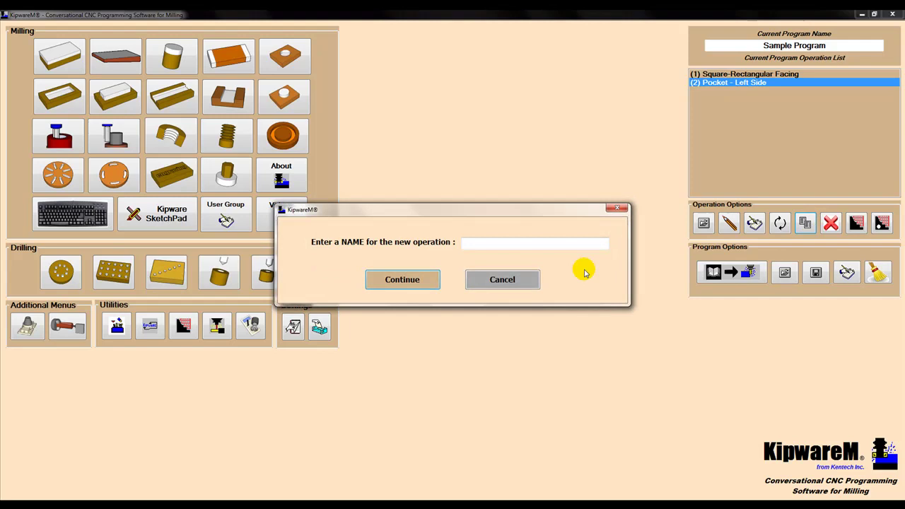
left_click(561, 244)
type("Pocket - Right Side")
left_click(407, 281)
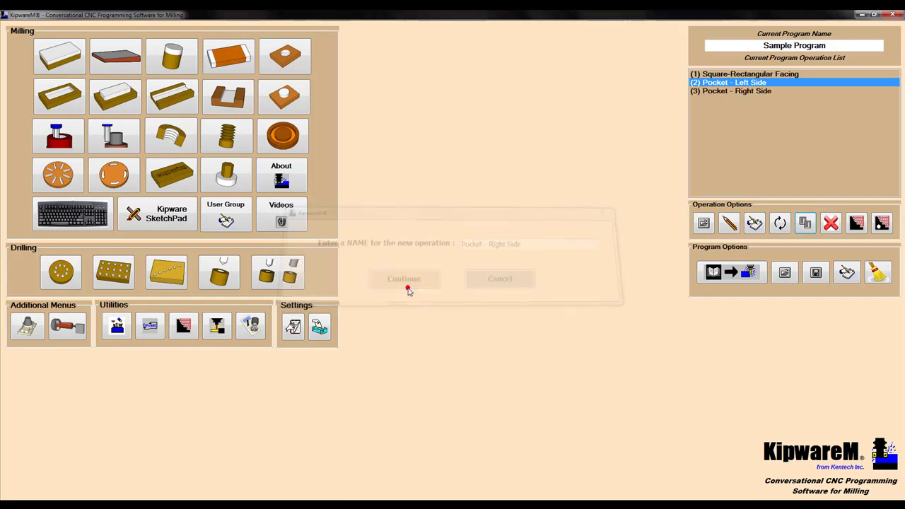
- Set Pocket - Right Side's pocket centre X to 5.4375 and save the operation
double_click(737, 90)
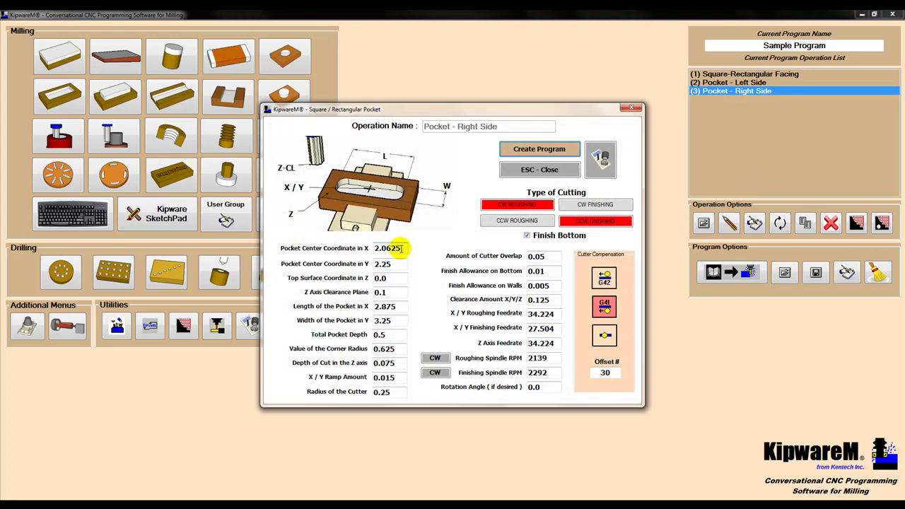
left_click_drag(400, 248, 366, 247)
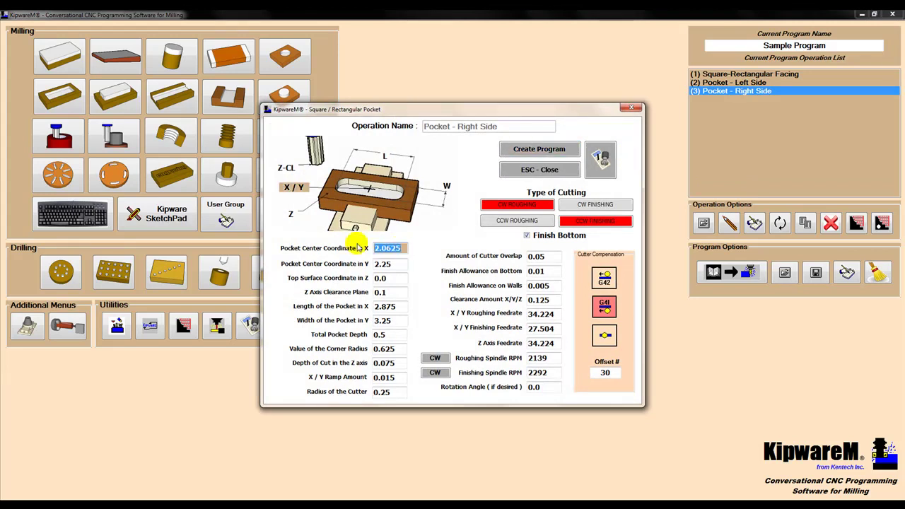
type("5.4375")
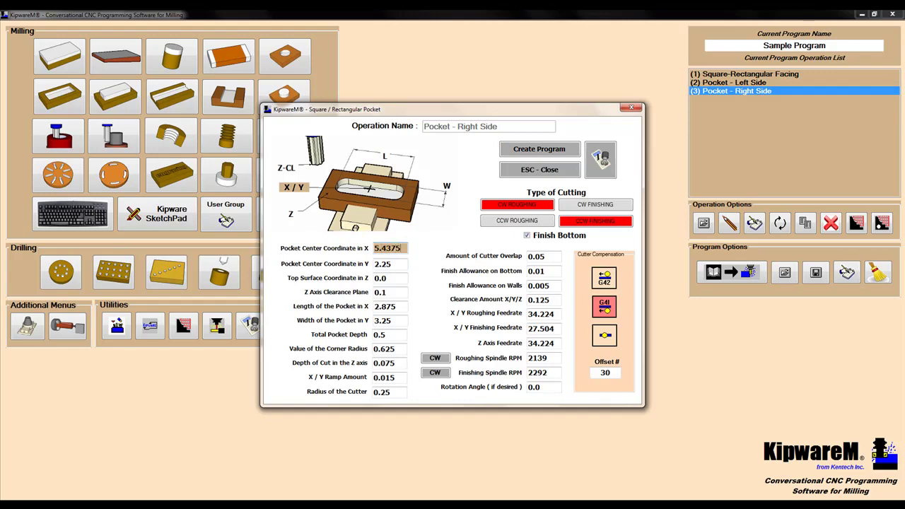
key("Tab")
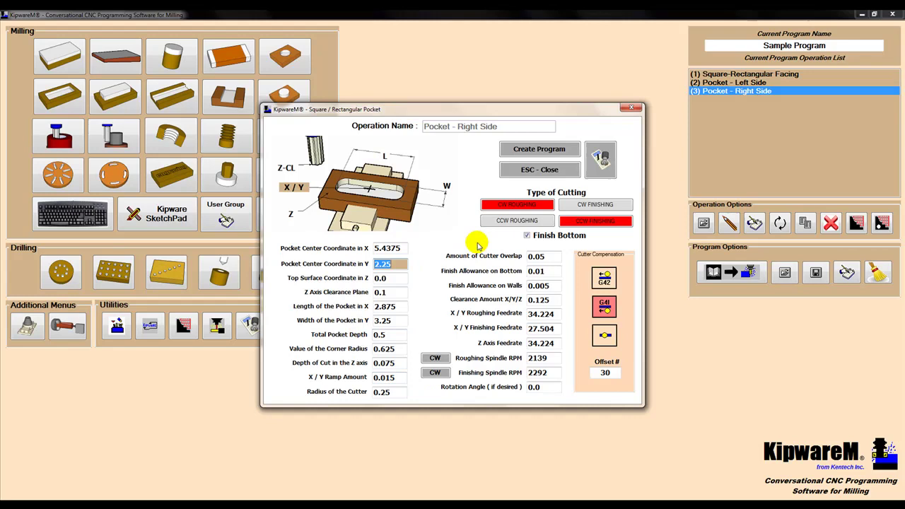
left_click(532, 150)
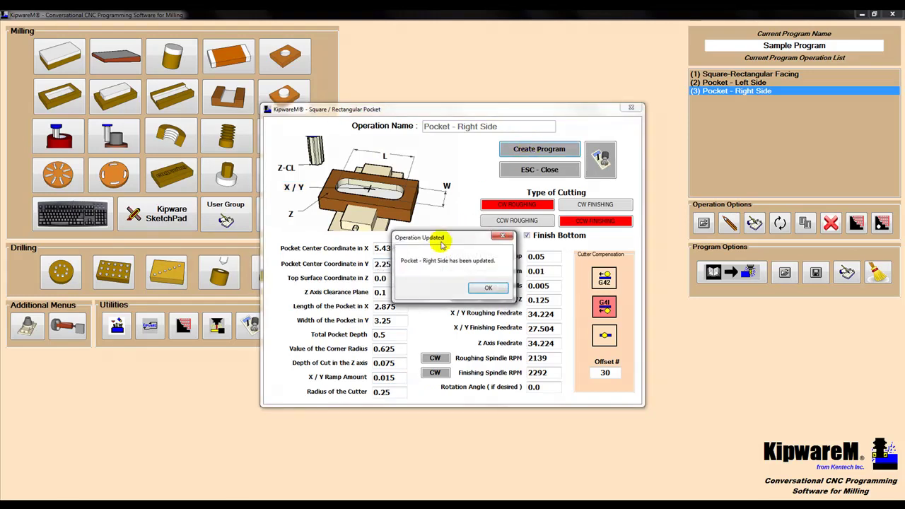
left_click(495, 287)
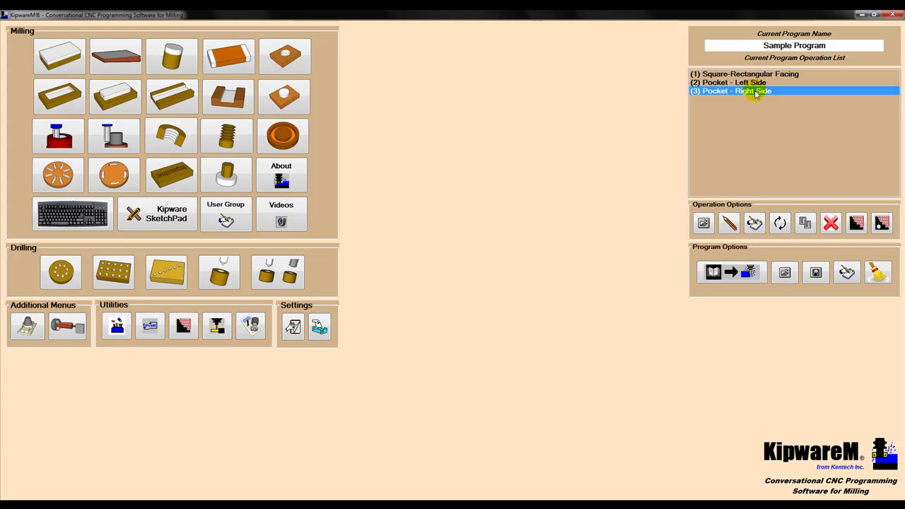
- Create a grid-pattern Spot Holes operation and duplicate it as 'Drill Holes'
left_click(121, 276)
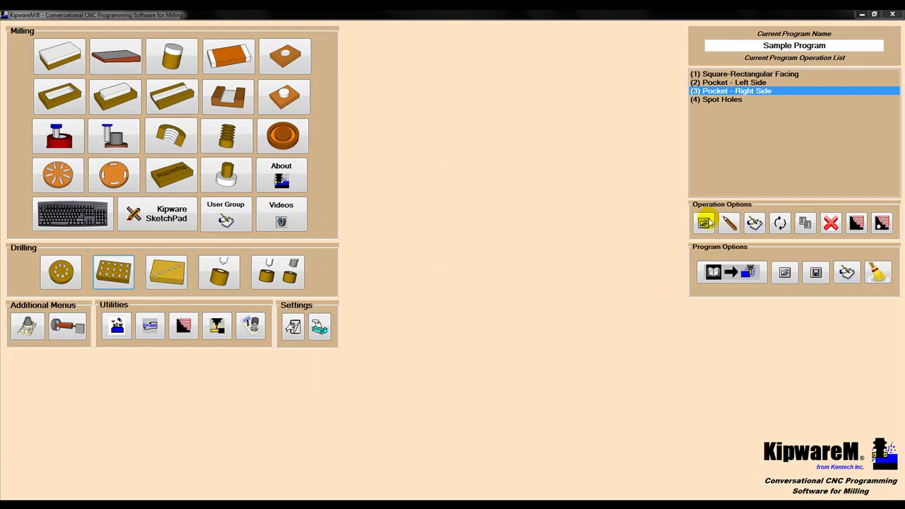
left_click(722, 99)
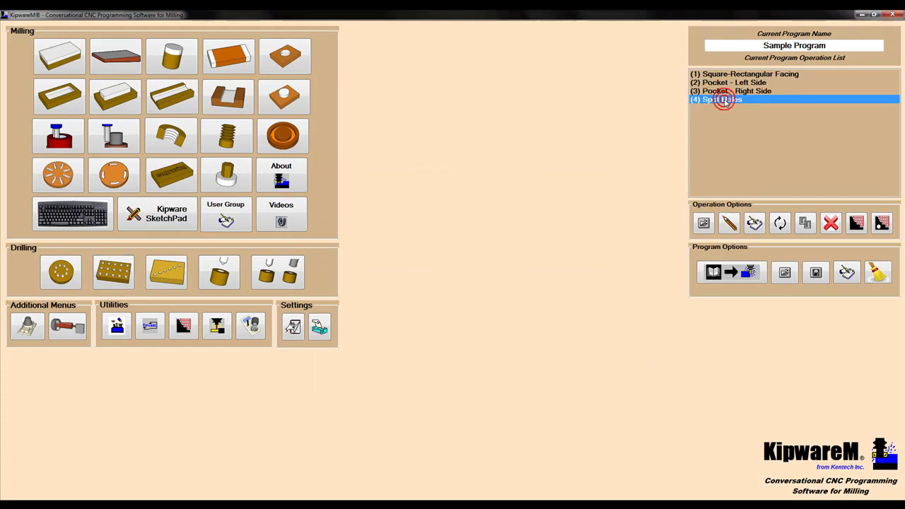
left_click(804, 223)
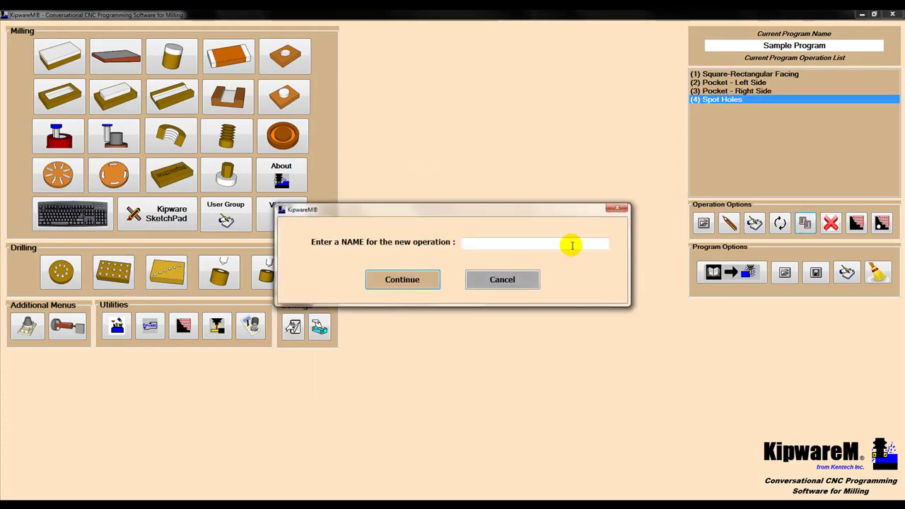
left_click(532, 243)
type("Drill Holes")
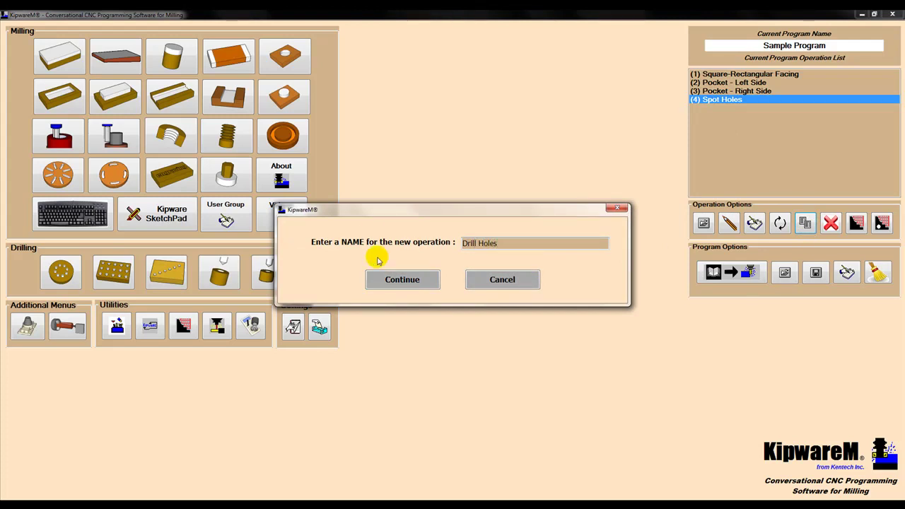
left_click(379, 279)
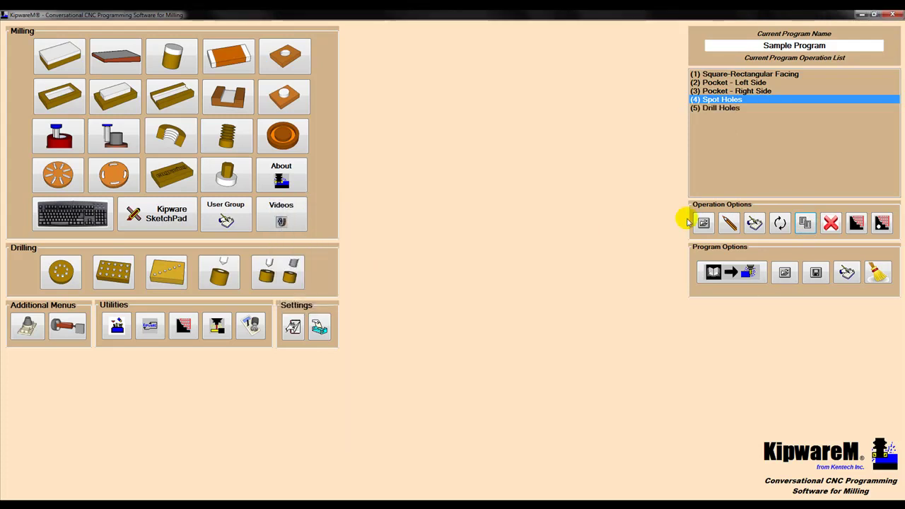
- Change the Drill Holes cycle to G73 - Peck Drill #1 and save it
double_click(720, 107)
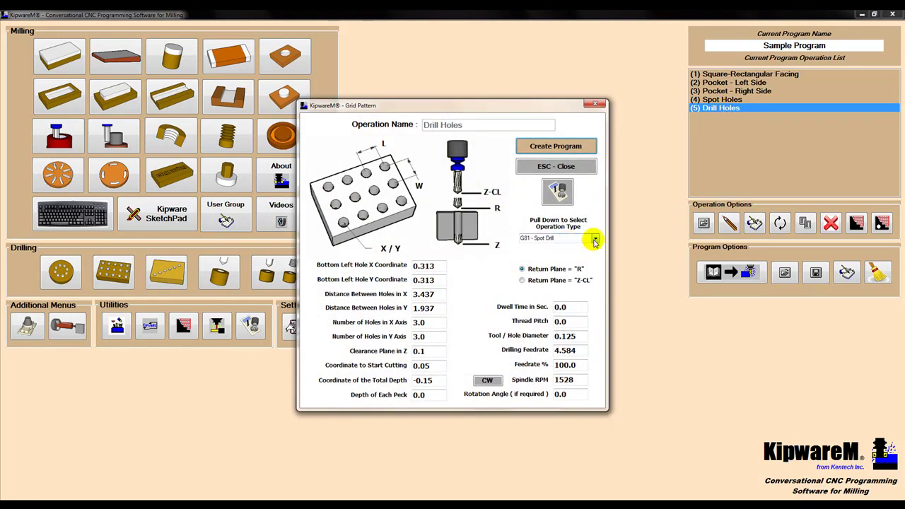
left_click(595, 238)
left_click(545, 252)
left_click(563, 146)
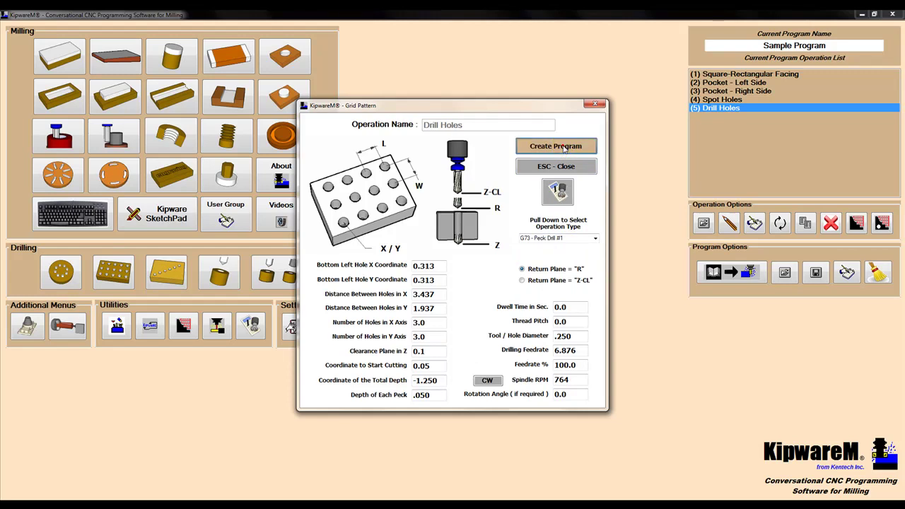
left_click(477, 289)
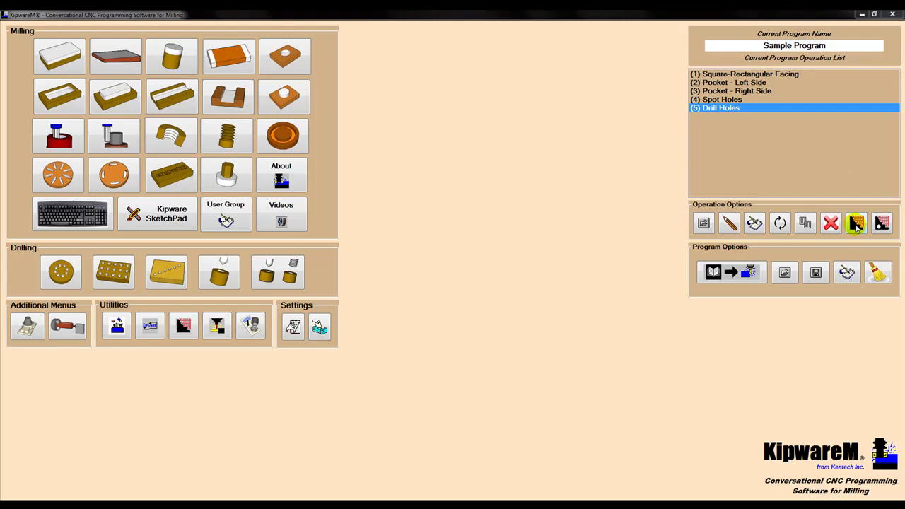
- Open the Main Program Creation window from Program Options
left_click(877, 272)
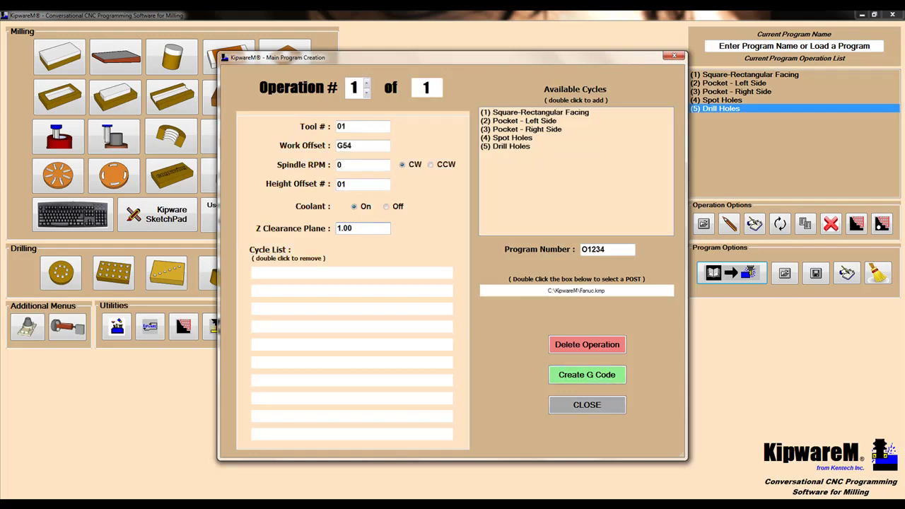
- Assign Facing to operation 1, both pockets to operation 2, Spot Holes to 3, Drill Holes to 4
left_click(534, 112)
double_click(534, 112)
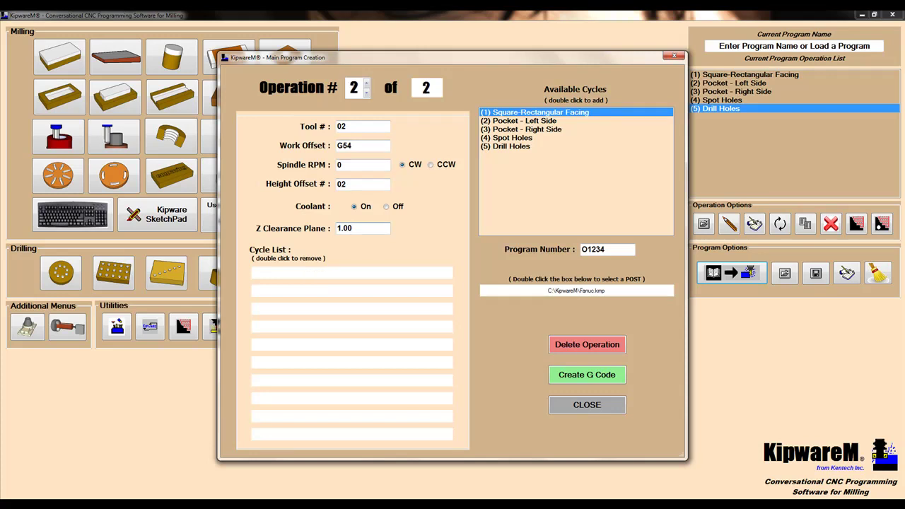
double_click(524, 120)
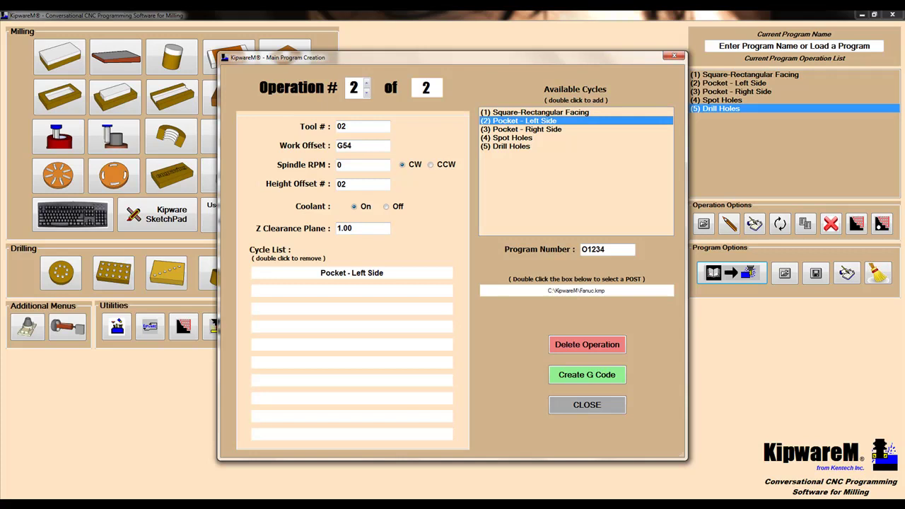
double_click(524, 128)
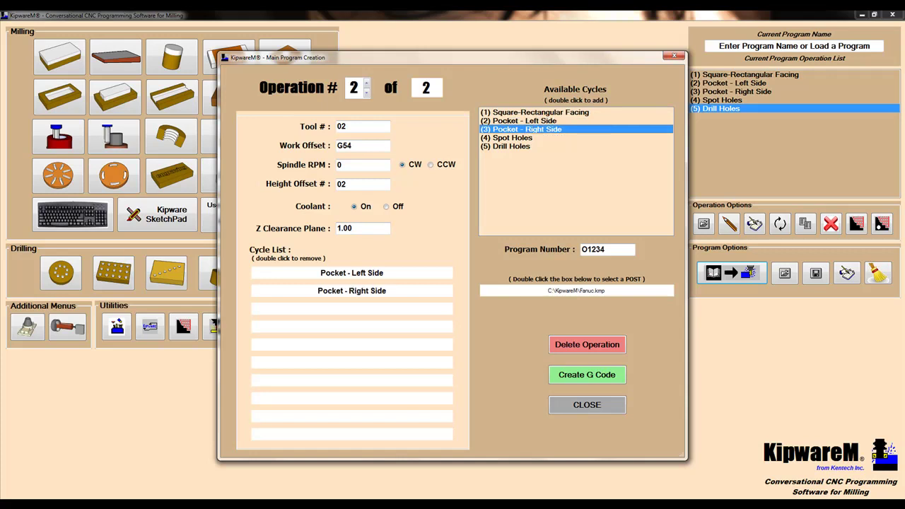
key("Return")
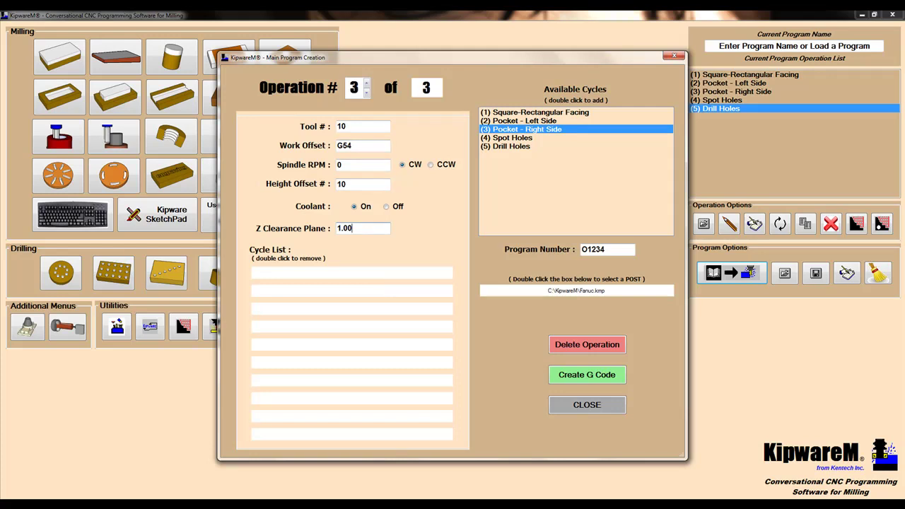
double_click(511, 137)
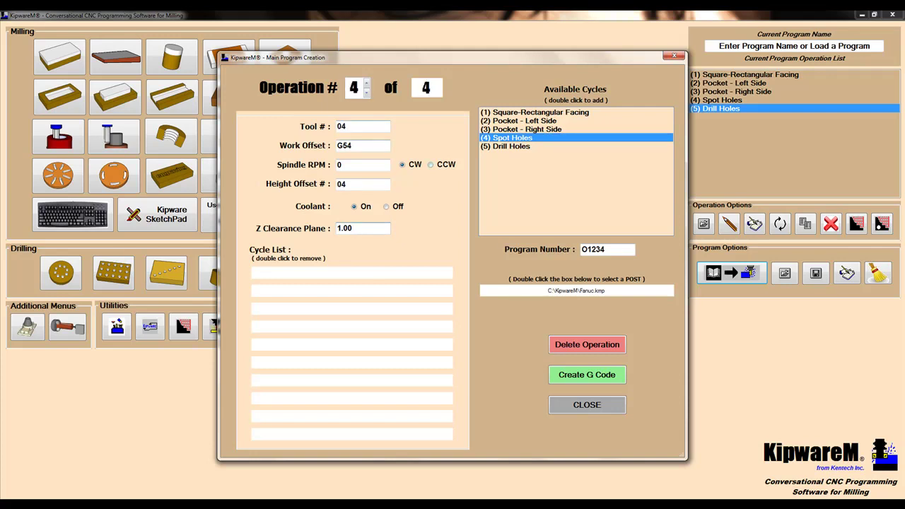
double_click(506, 146)
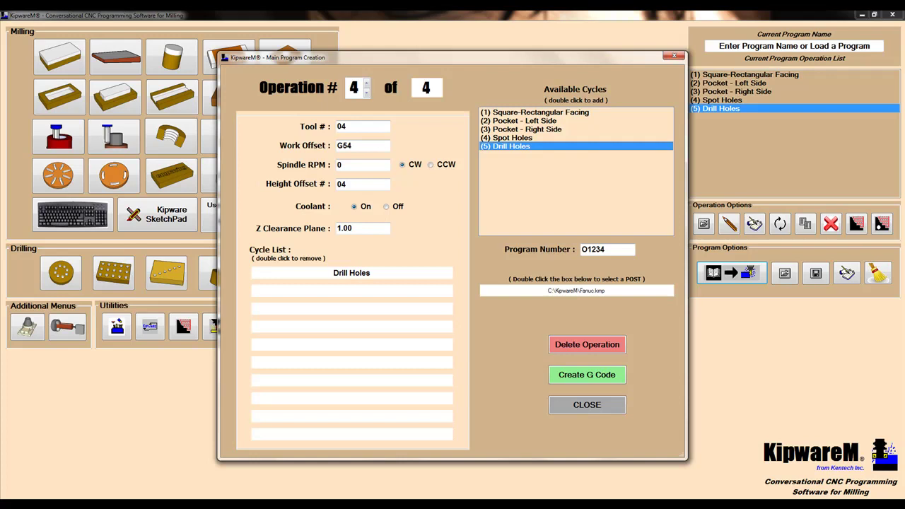
- Generate the G-code for program O1234 and scroll through the output toward M30
left_click(605, 249)
key("Return")
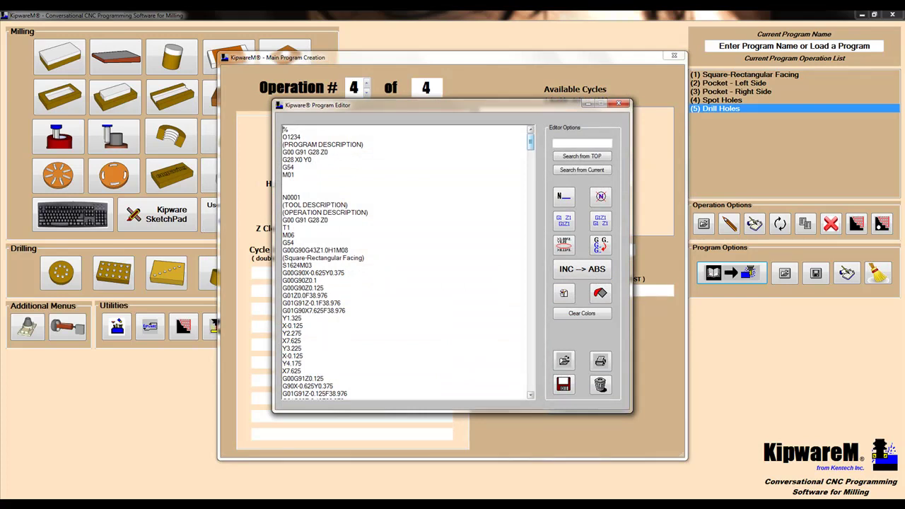
scroll(404, 261, "down", 4)
scroll(404, 261, "down", 15)
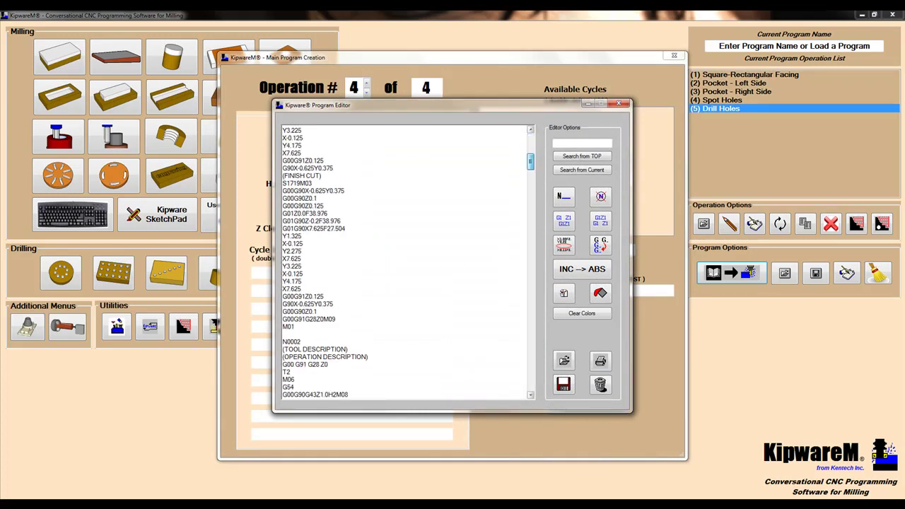
scroll(404, 262, "down", 15)
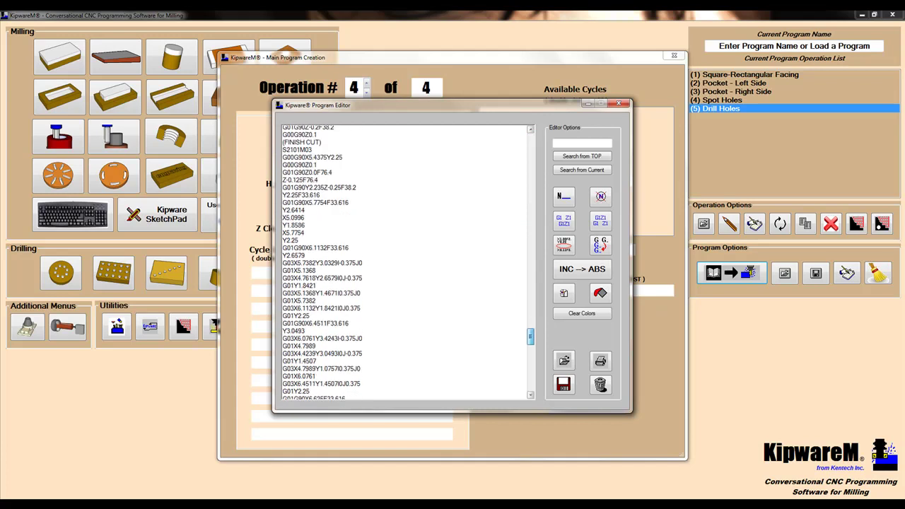